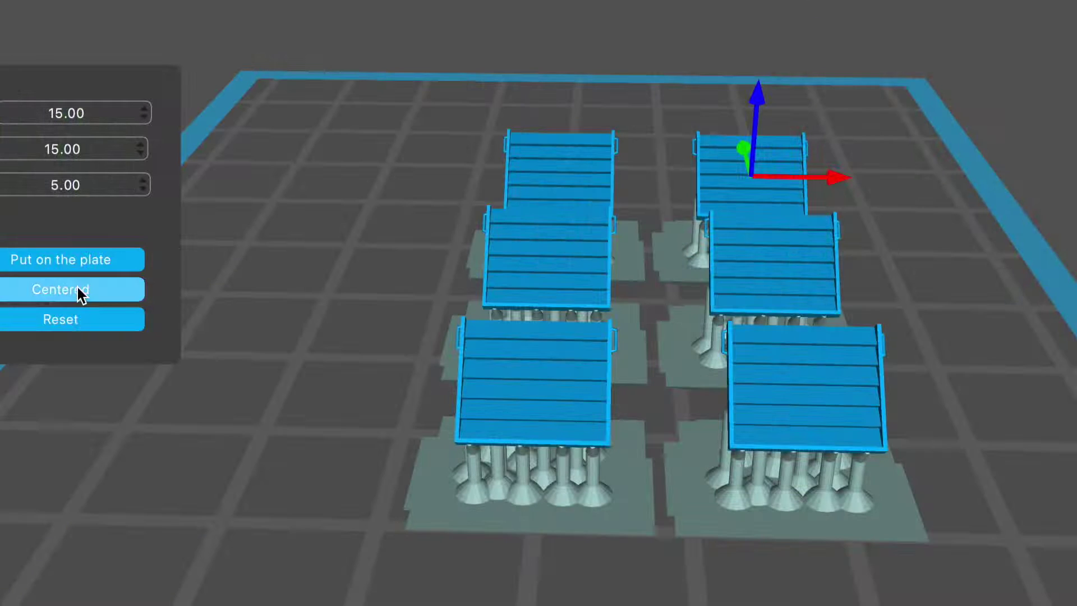
Centre the six supported combat ID panels on the build plate with Move's Centered option, then deselect
{"action": "left_click", "coordinate": [72, 288]}
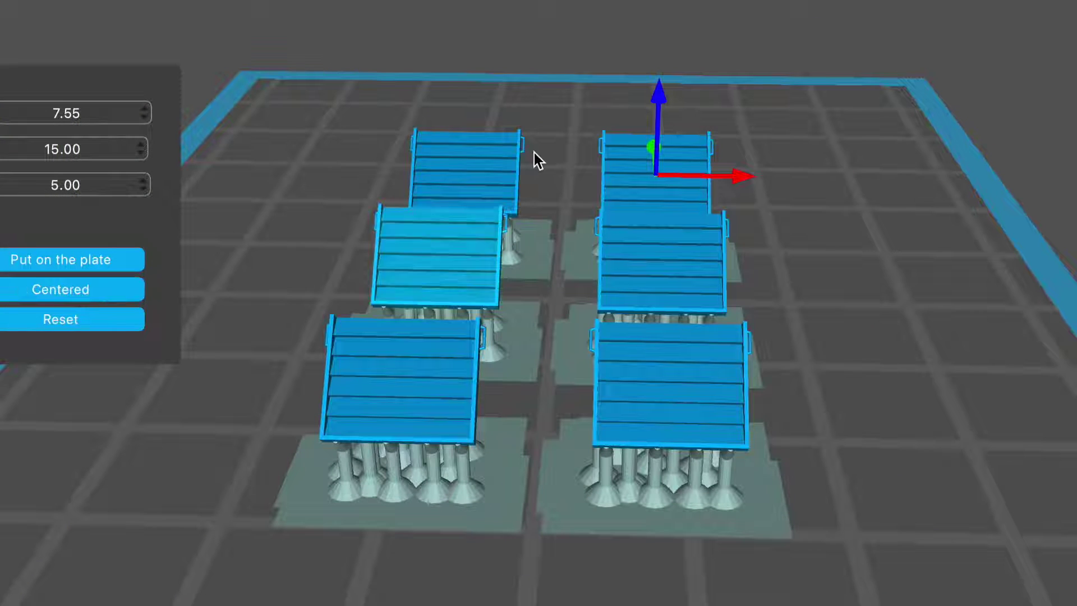
{"action": "left_click", "coordinate": [137, 18]}
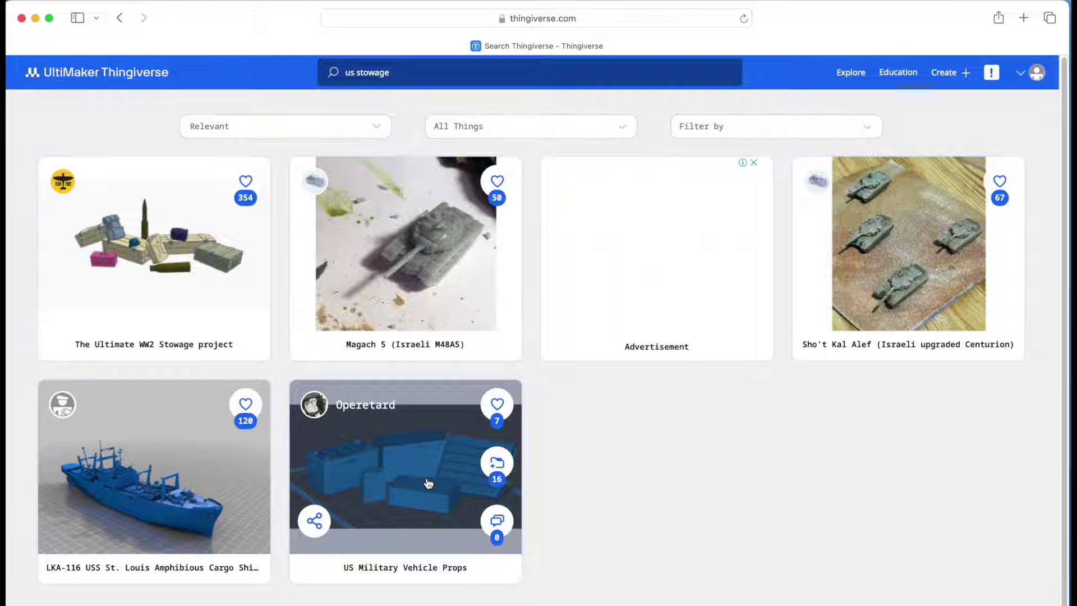
Open the US Military Vehicle Props page and preview its models, ending on Combat_Identification_Panel.stl
{"action": "left_click", "coordinate": [428, 483]}
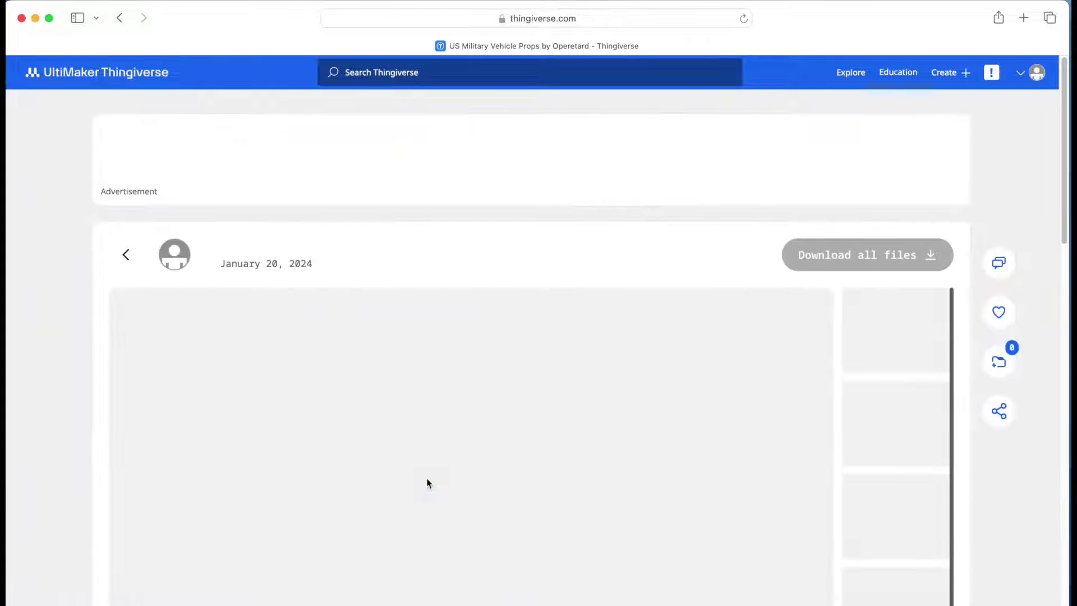
{"action": "scroll", "coordinate": [428, 482], "scroll_direction": "down", "scroll_amount": 3}
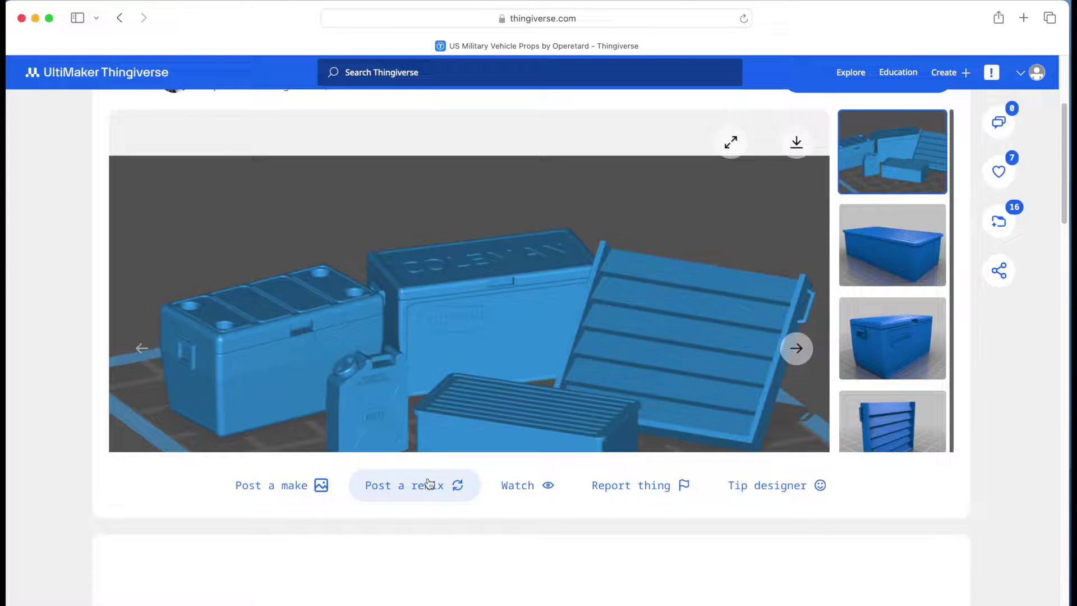
{"action": "left_click", "coordinate": [890, 267]}
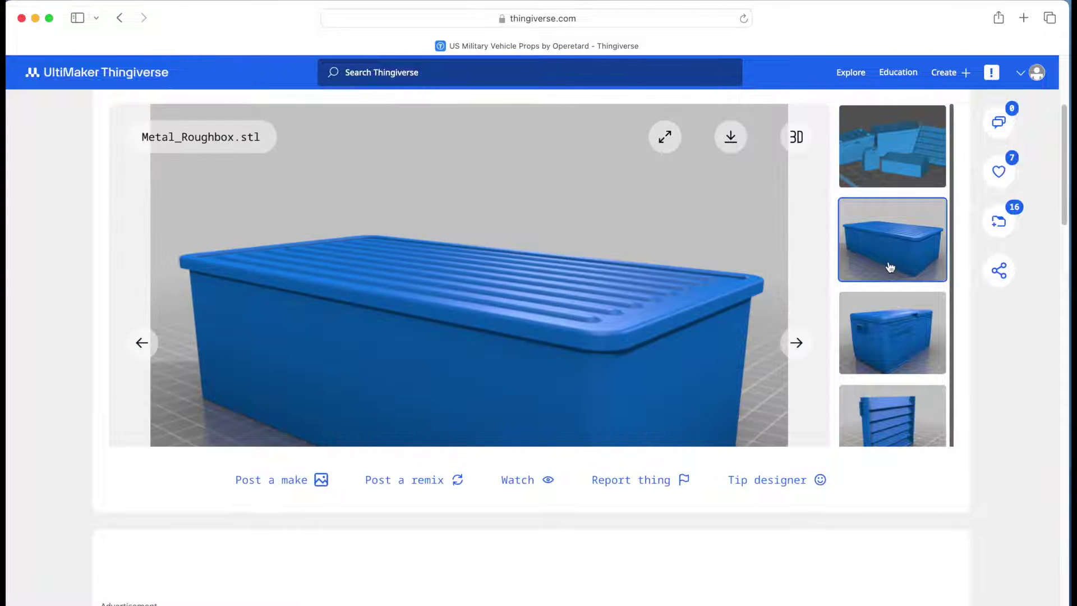
{"action": "left_click", "coordinate": [888, 346]}
{"action": "left_click", "coordinate": [891, 401]}
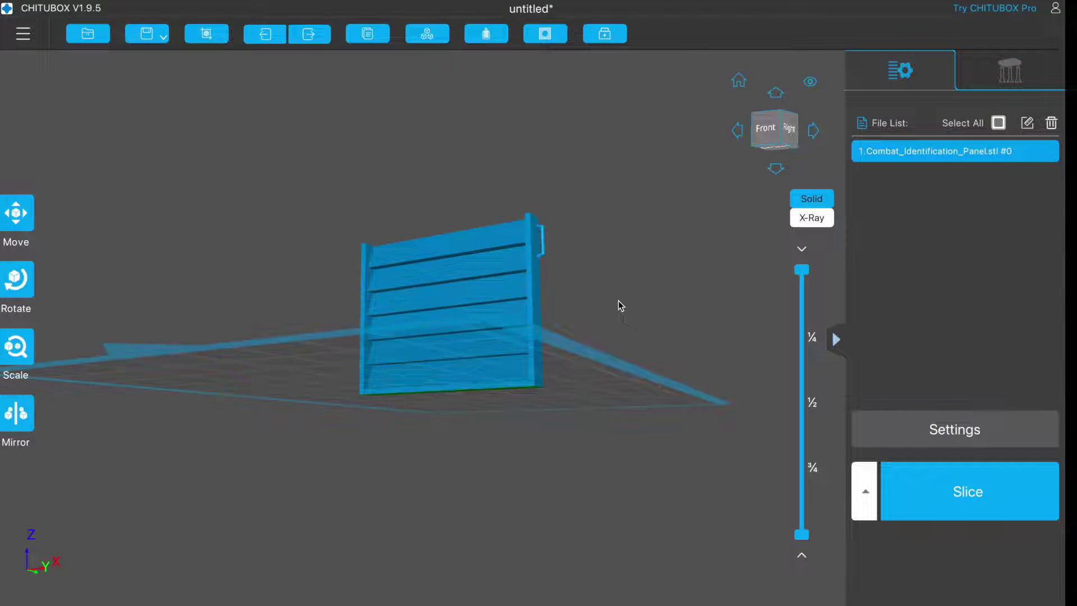
Orbit the view from Front toward Right to inspect the upright Combat_Identification_Panel.stl
{"action": "left_click_drag", "start_coordinate": [620, 305], "coordinate": [589, 325]}
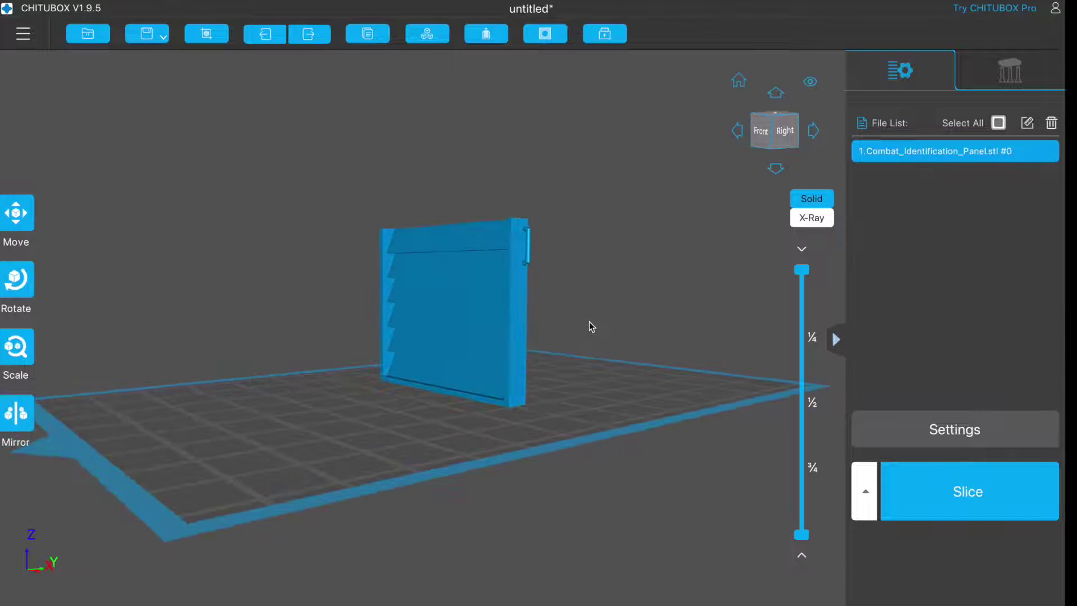
Scale the panel uniformly to 22% with Lock ratio on, about 8.74 × 0.88 × 6.82 mm
{"action": "left_click", "coordinate": [20, 349]}
{"action": "double_click", "coordinate": [134, 370]}
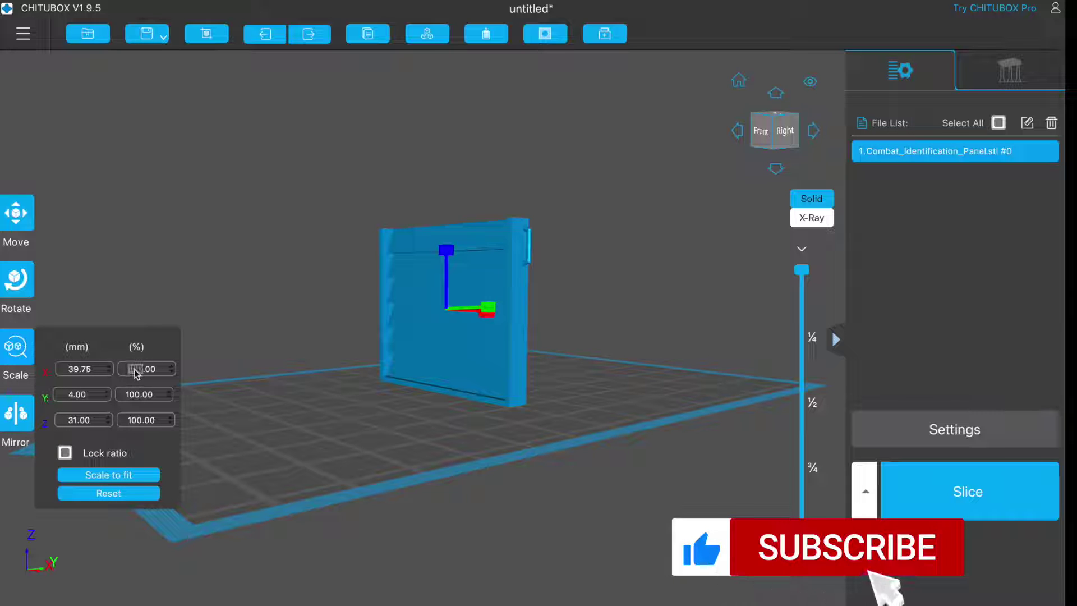
{"action": "type", "text": "23"}
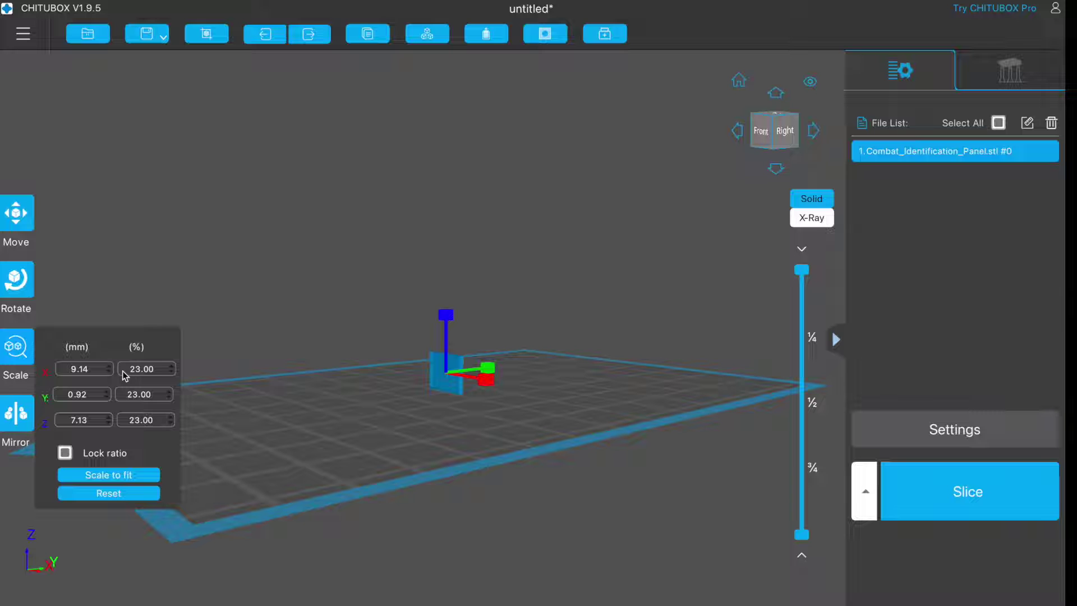
{"action": "double_click", "coordinate": [124, 375]}
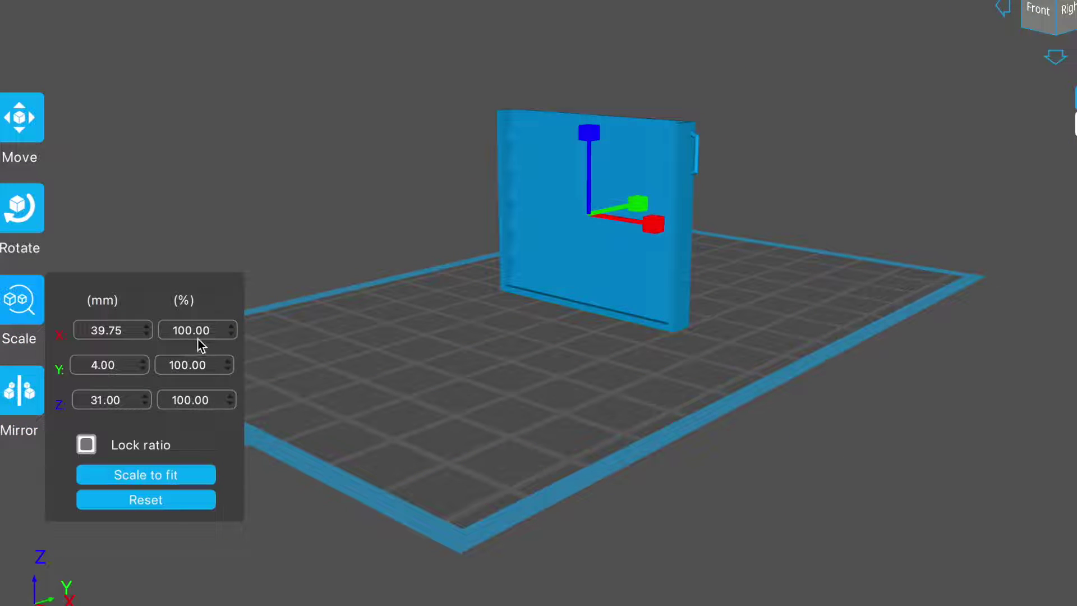
{"action": "type", "text": "22"}
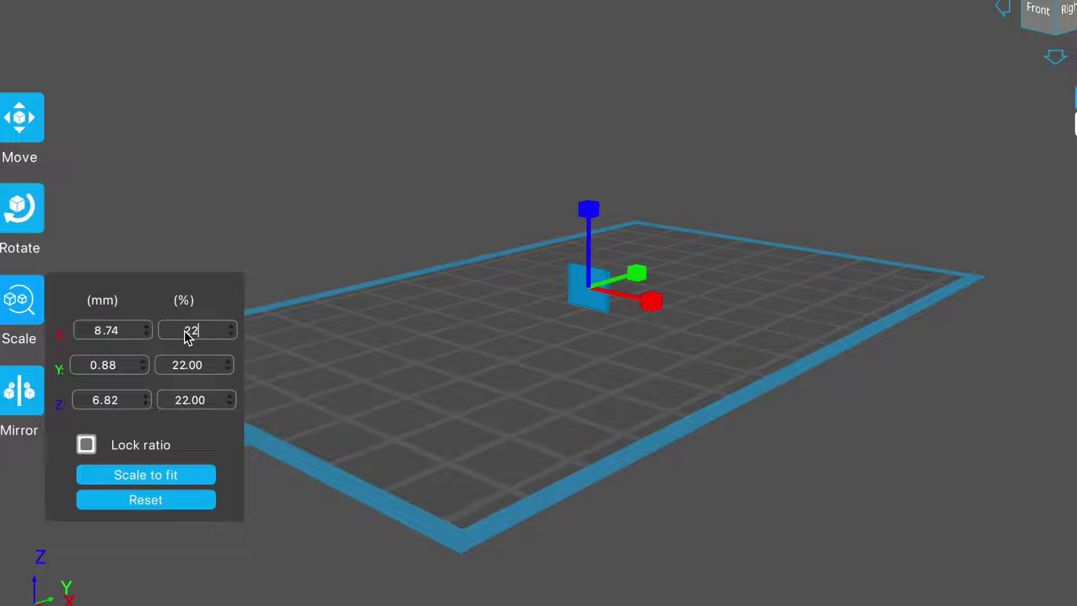
{"action": "left_click", "coordinate": [370, 536]}
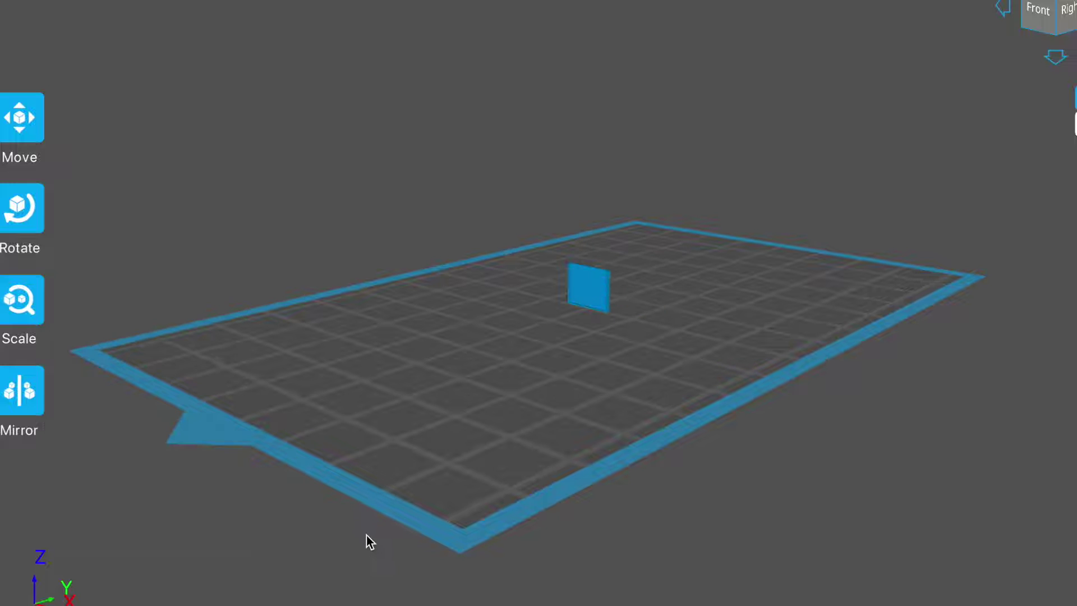
{"action": "scroll", "coordinate": [589, 354], "scroll_direction": "up", "scroll_amount": 5}
{"action": "mouse_move", "coordinate": [629, 338]}
{"action": "left_mouse_down"}
{"action": "mouse_move", "coordinate": [709, 305]}
{"action": "mouse_move", "coordinate": [702, 320]}
{"action": "mouse_move", "coordinate": [697, 310]}
{"action": "mouse_move", "coordinate": [644, 325]}
{"action": "left_mouse_up"}
{"action": "middle_click_drag", "start_coordinate": [644, 325], "coordinate": [667, 344]}
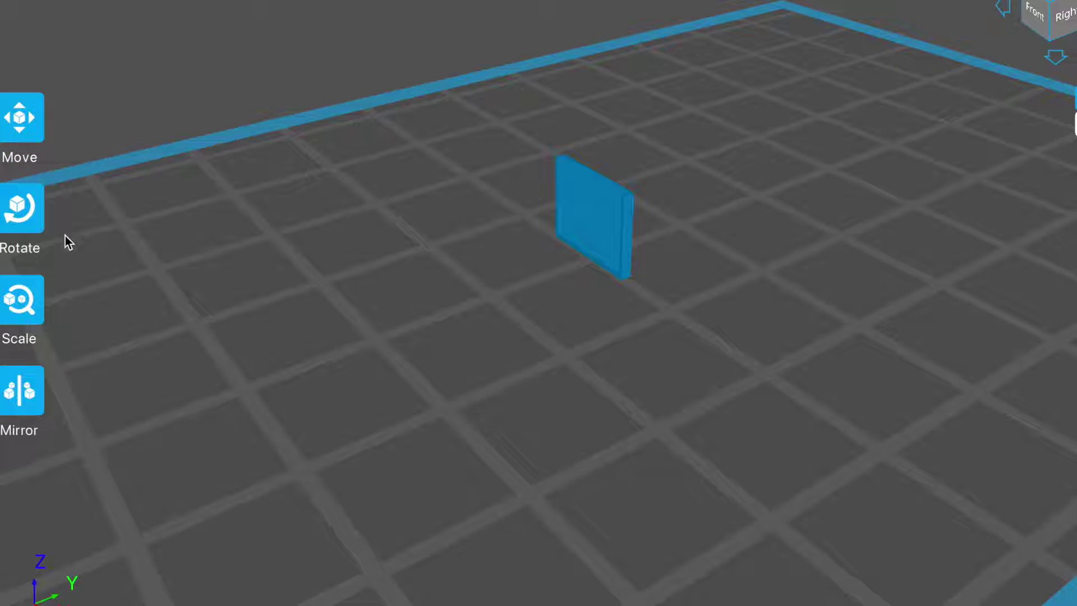
Turn off Lock ratio and set the panel's Y thickness to 1.2 mm (30%)
{"action": "left_click", "coordinate": [23, 303]}
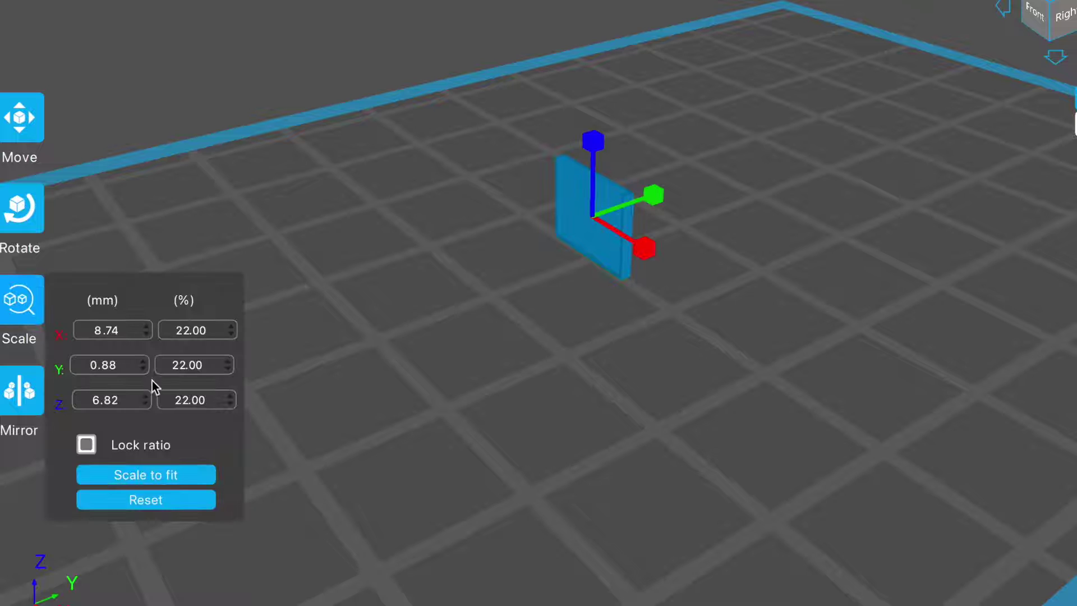
{"action": "left_click", "coordinate": [86, 445]}
{"action": "double_click", "coordinate": [109, 367]}
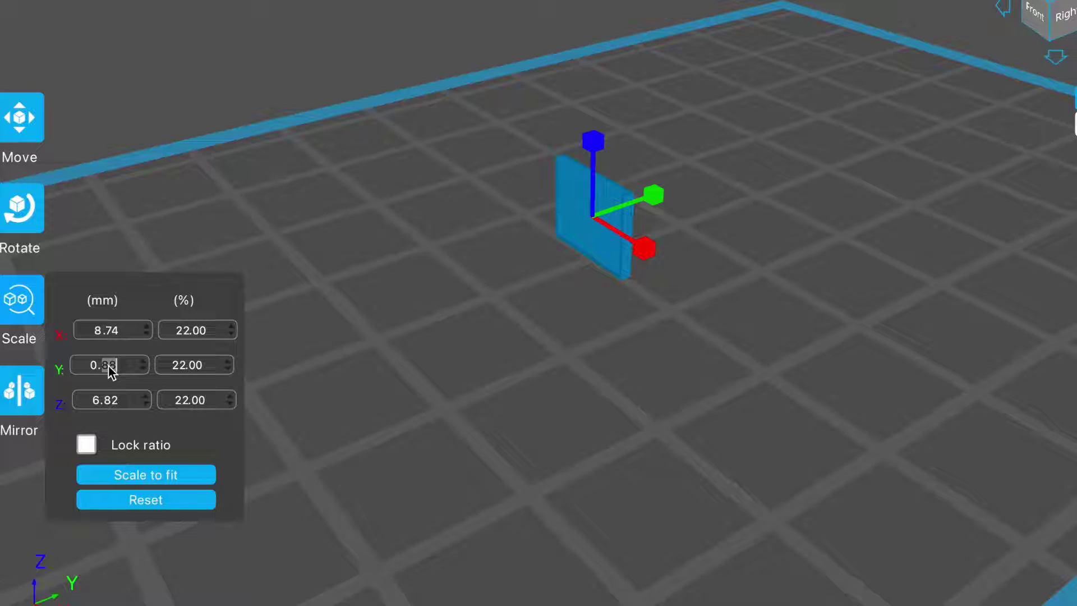
{"action": "key", "text": "BackSpace"}
{"action": "type", "text": "1.2"}
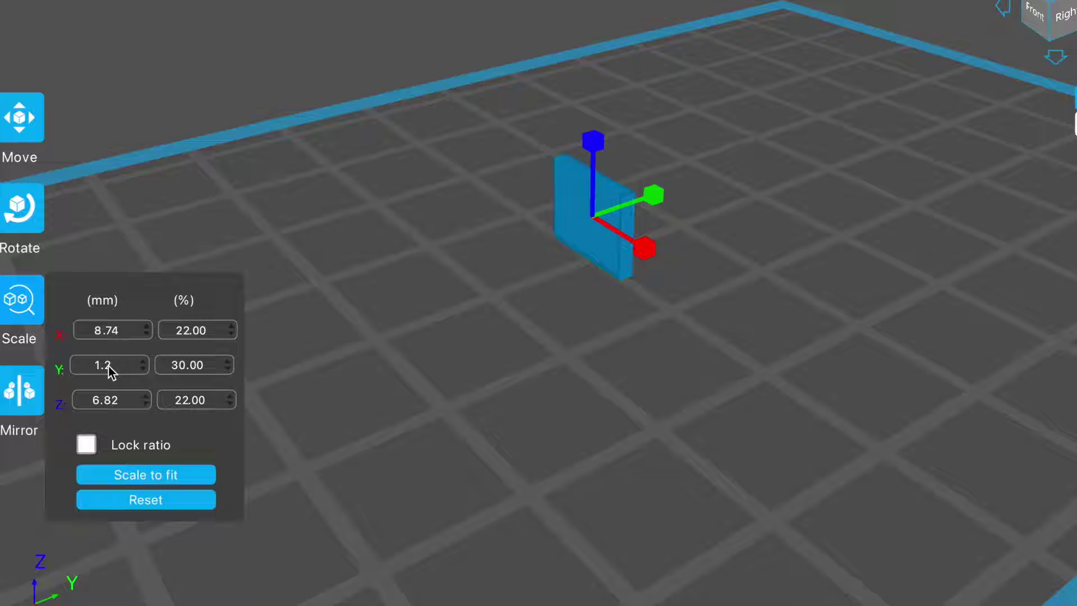
{"action": "left_click", "coordinate": [294, 428]}
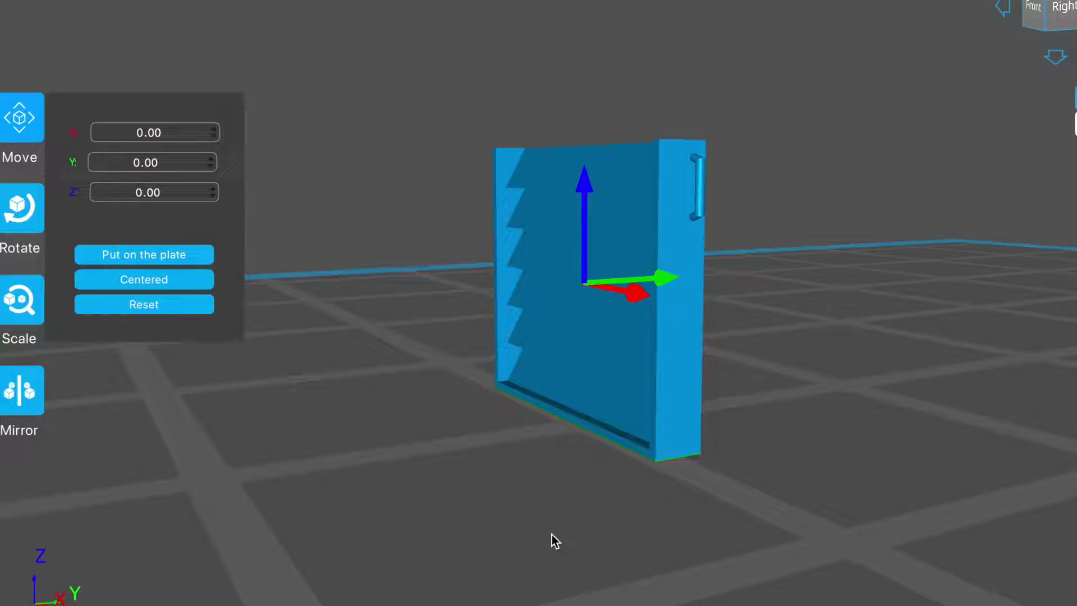
{"action": "left_click", "coordinate": [551, 536]}
{"action": "scroll", "coordinate": [473, 504], "scroll_direction": "up", "scroll_amount": 5}
{"action": "scroll", "coordinate": [489, 541], "scroll_direction": "down", "scroll_amount": 5}
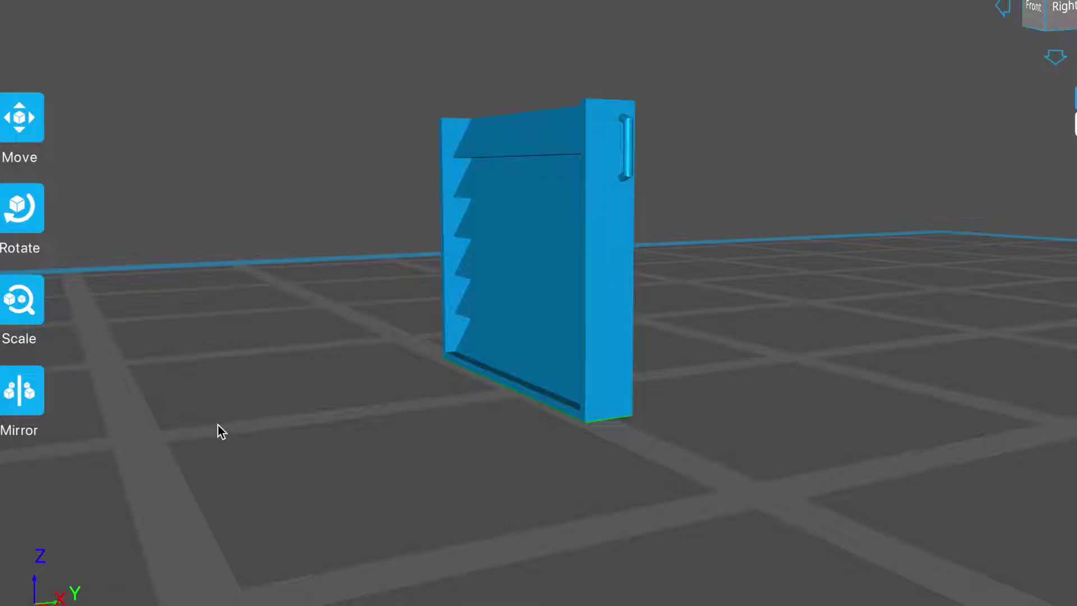
{"action": "left_click", "coordinate": [28, 304]}
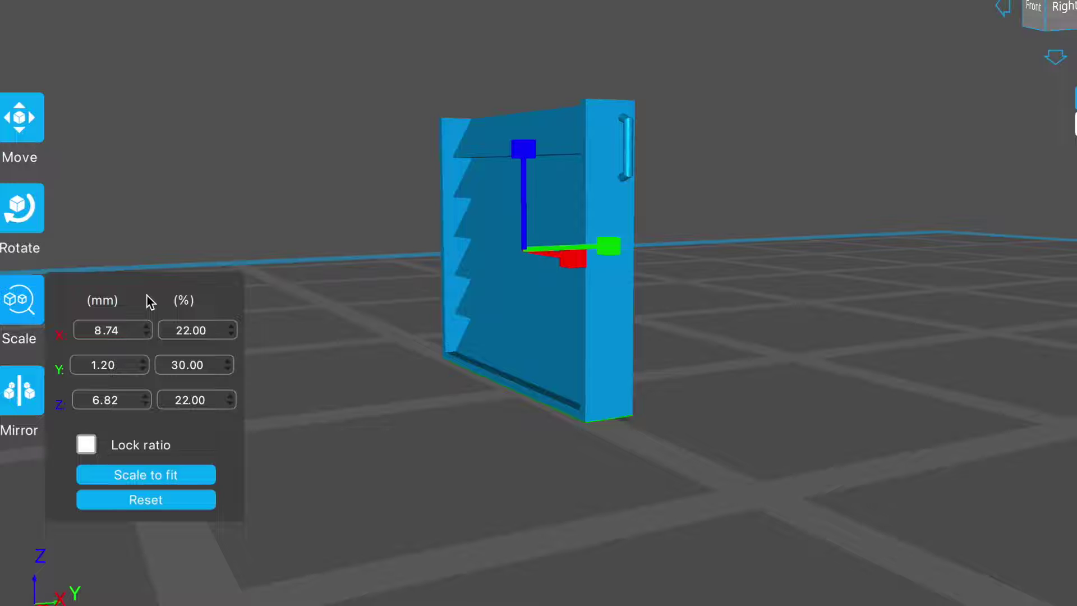
{"action": "left_click", "coordinate": [443, 444]}
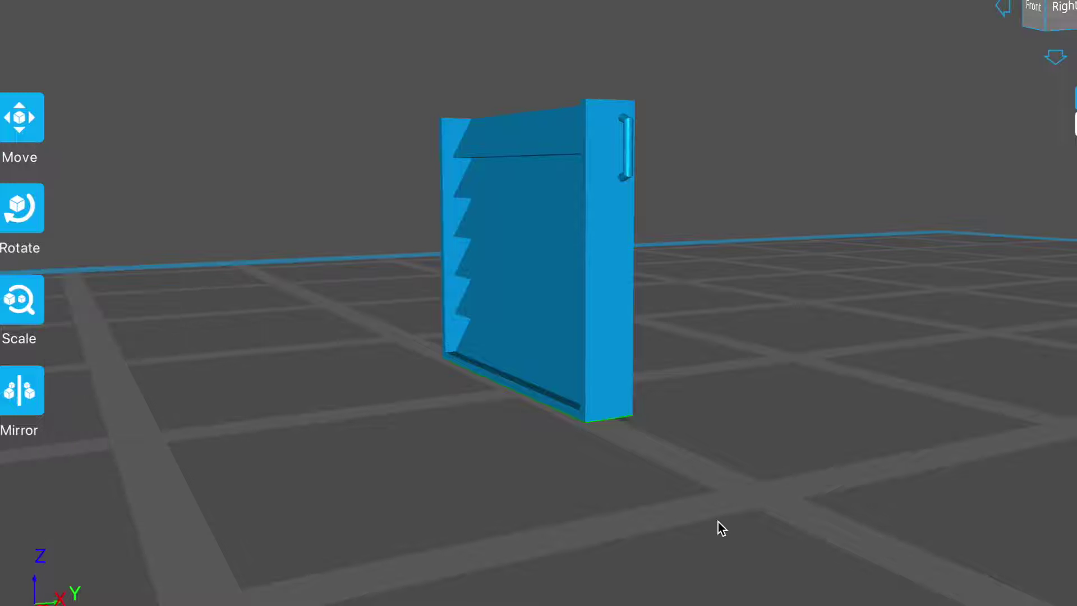
{"action": "left_click_drag", "start_coordinate": [716, 526], "coordinate": [752, 493]}
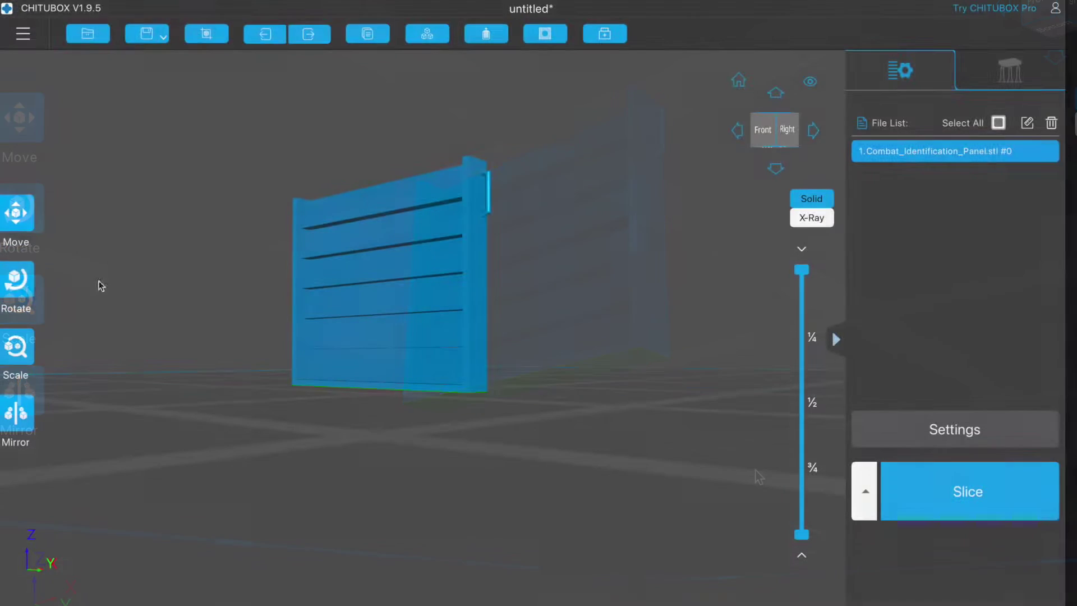
Rotate the panel -45° about X, generate +All supports with a raft, and inspect them
{"action": "left_click", "coordinate": [19, 283]}
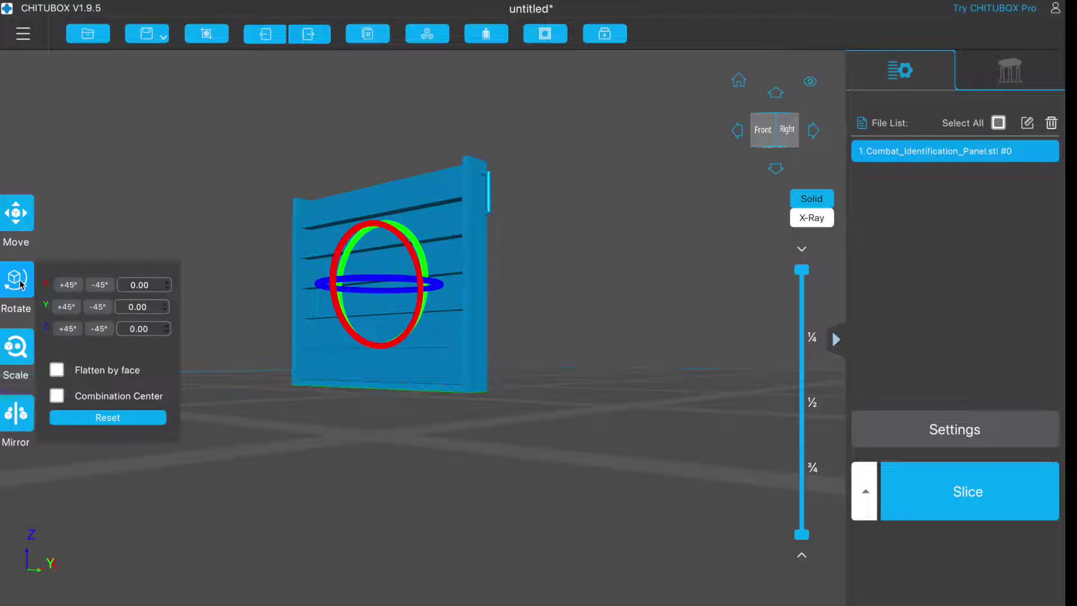
{"action": "left_click", "coordinate": [100, 285]}
{"action": "left_click", "coordinate": [1010, 70]}
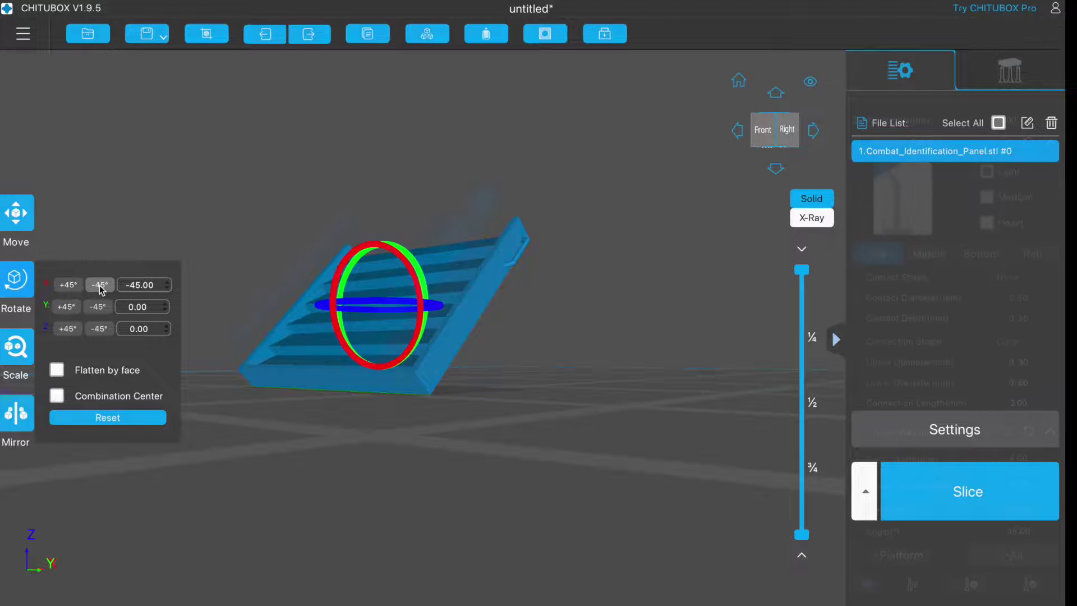
{"action": "left_click", "coordinate": [1013, 556]}
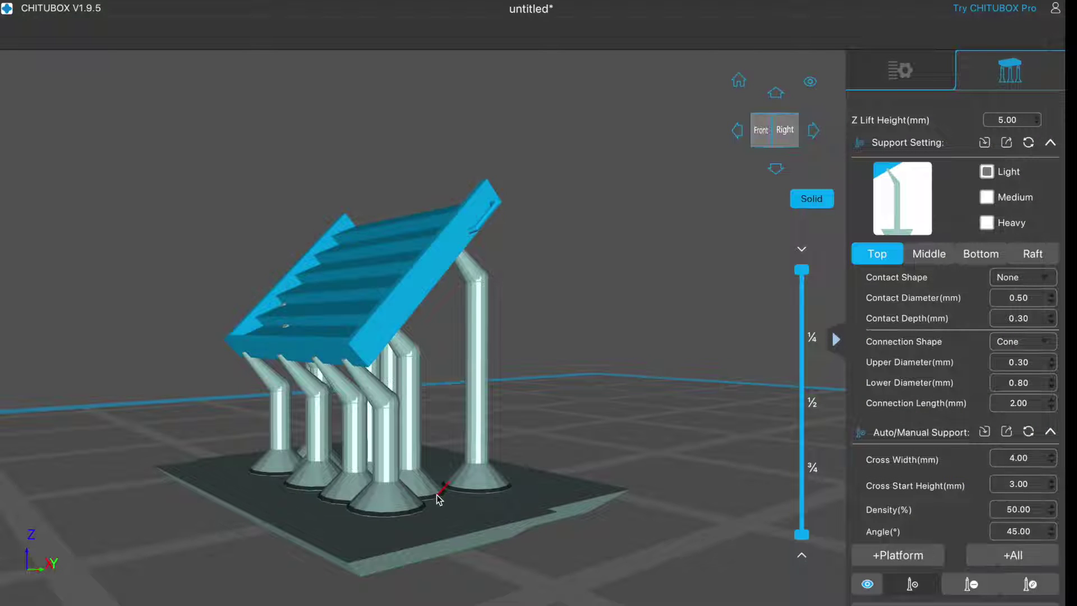
{"action": "left_click_drag", "start_coordinate": [493, 509], "coordinate": [328, 234]}
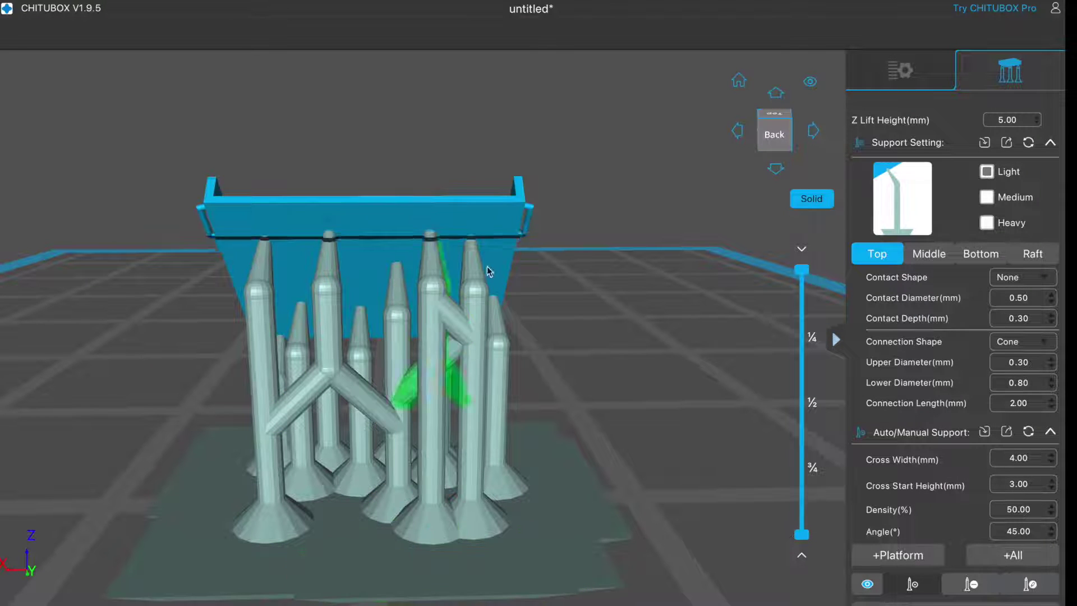
{"action": "left_click_drag", "start_coordinate": [644, 355], "coordinate": [744, 349]}
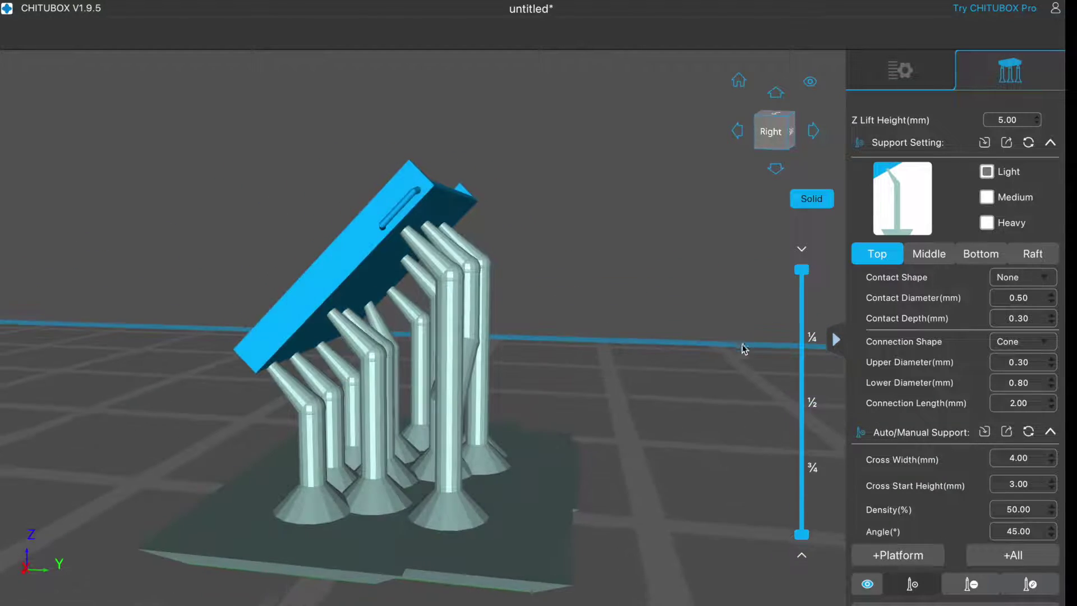
{"action": "left_click_drag", "start_coordinate": [553, 384], "coordinate": [685, 425]}
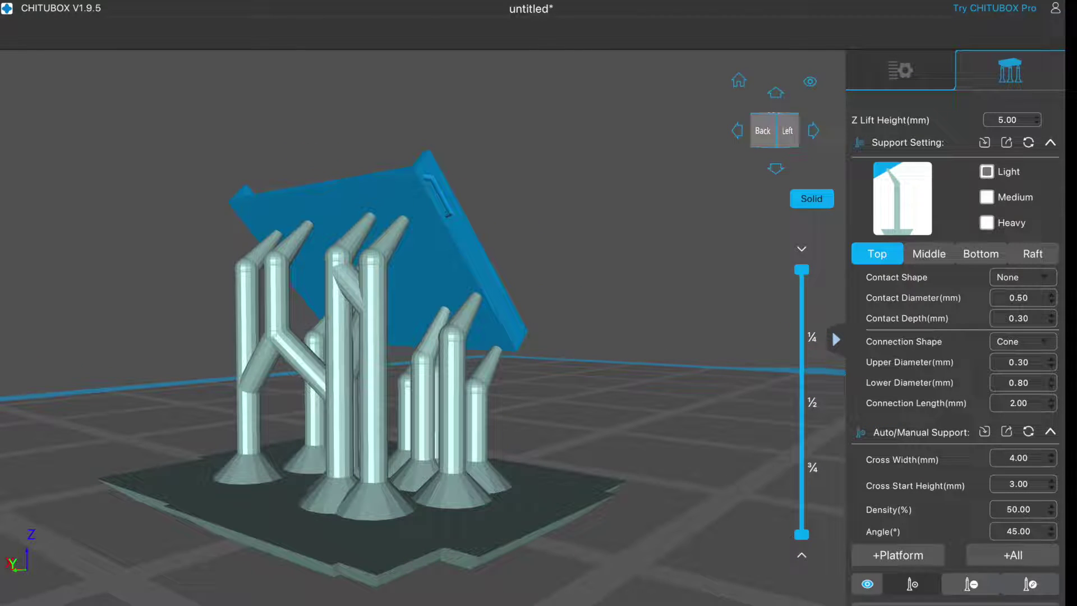
{"action": "left_click_drag", "start_coordinate": [573, 403], "coordinate": [512, 336]}
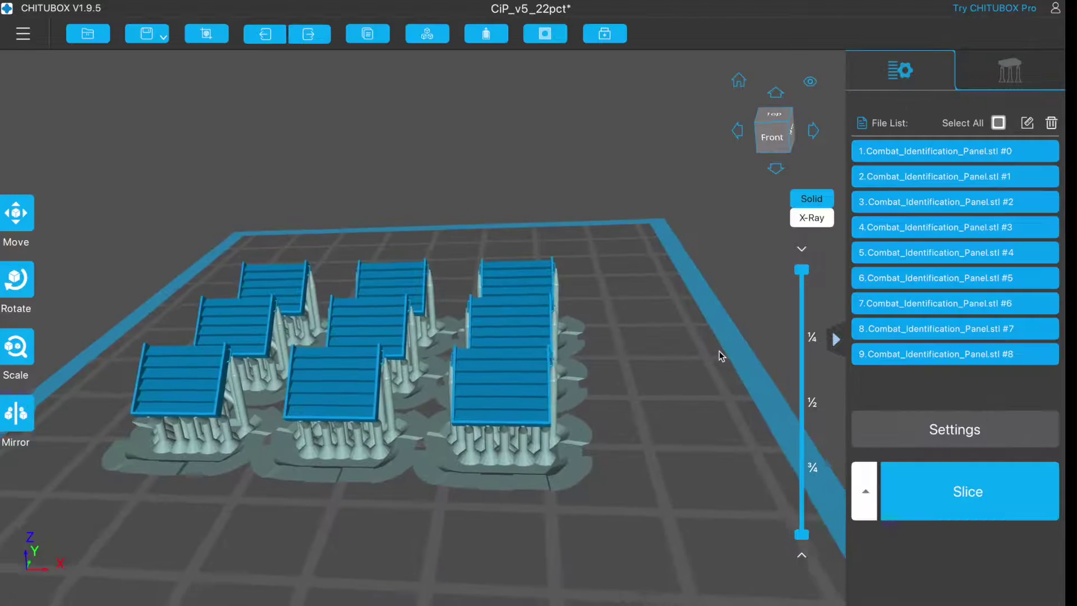
{"action": "left_click_drag", "start_coordinate": [767, 517], "coordinate": [733, 486]}
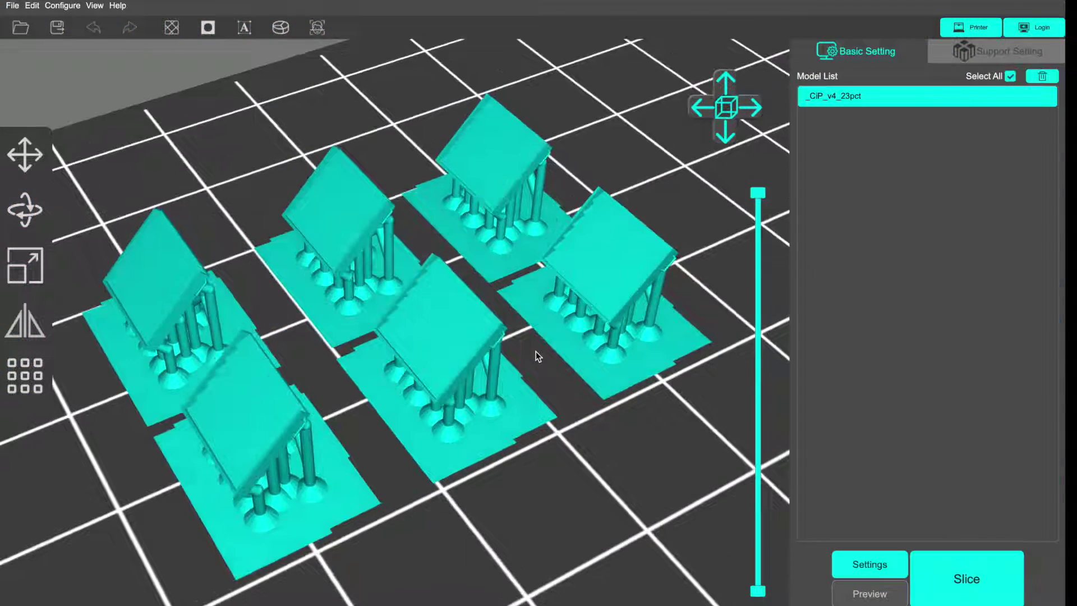
Check Anycubic Photon Mono is the selected machine, then start slicing the six panels
{"action": "left_click_drag", "start_coordinate": [537, 351], "coordinate": [534, 334]}
{"action": "left_click_drag", "start_coordinate": [465, 192], "coordinate": [469, 214]}
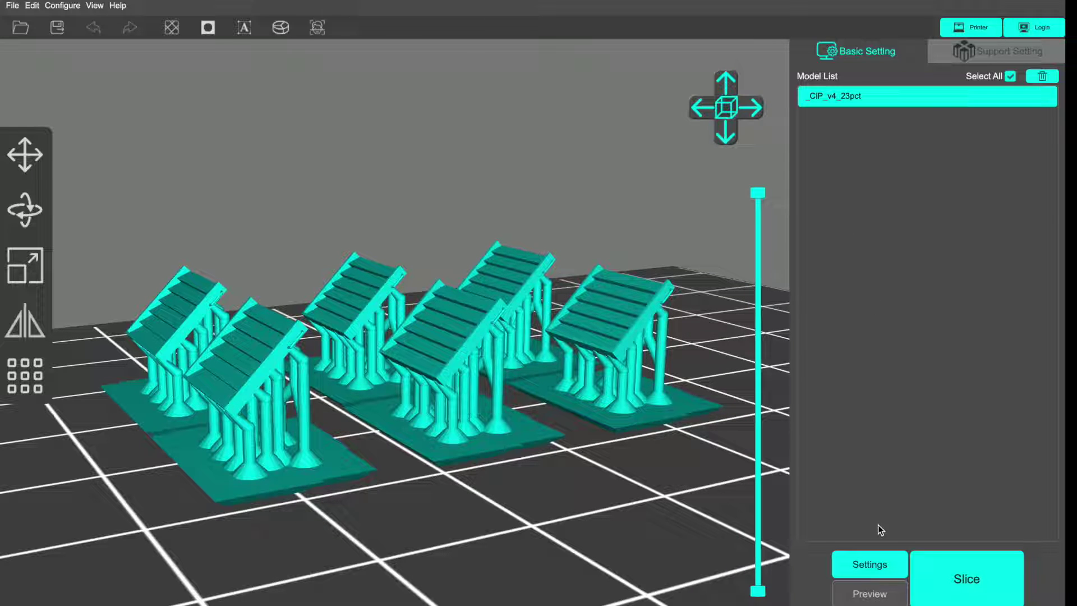
{"action": "left_click", "coordinate": [869, 564]}
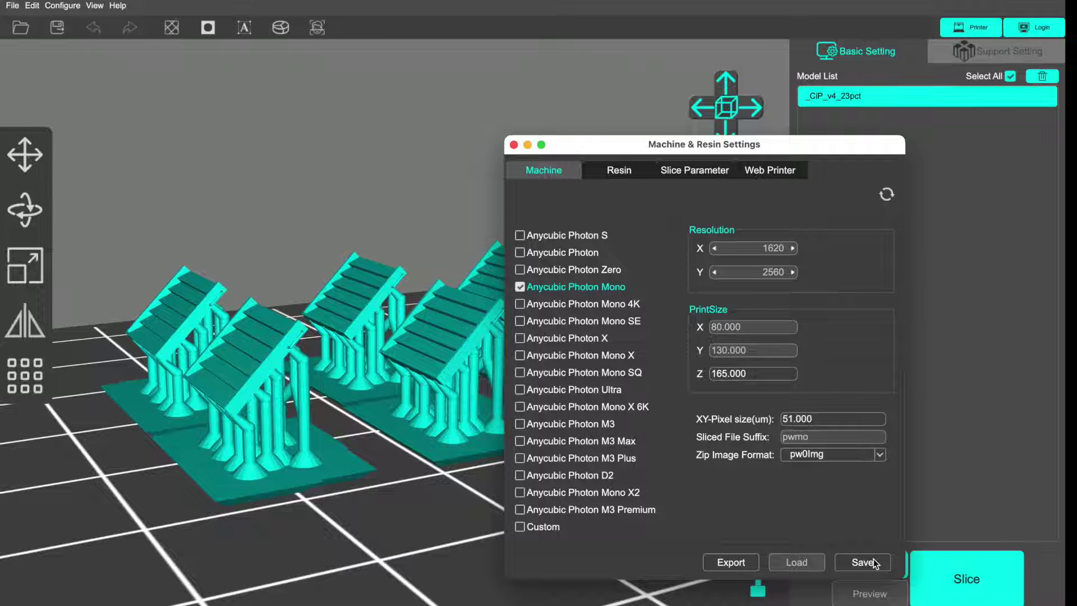
{"action": "left_click", "coordinate": [513, 145]}
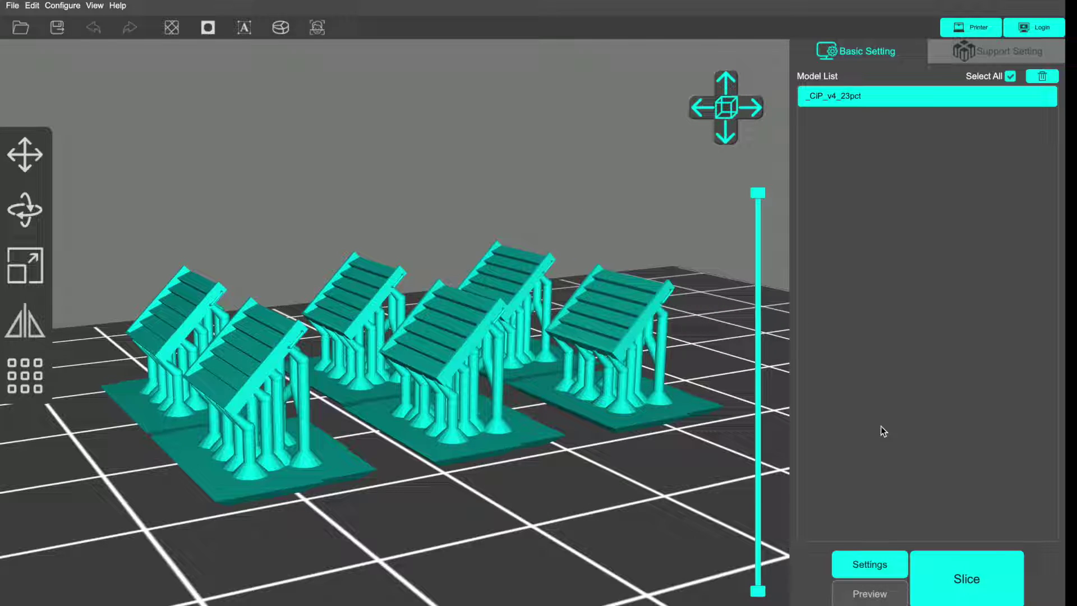
{"action": "left_click", "coordinate": [965, 585]}
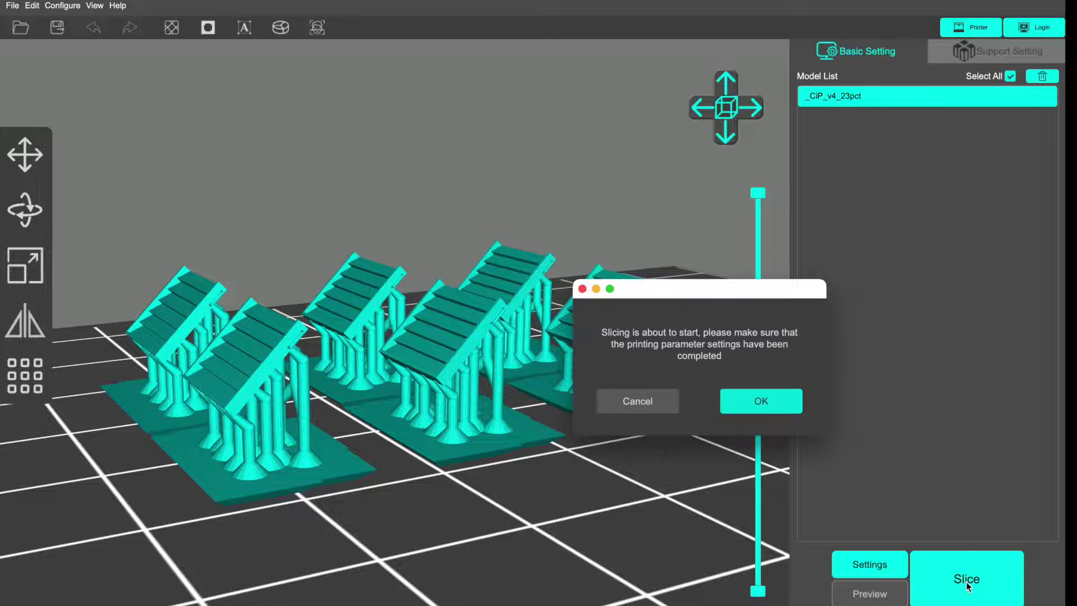
Confirm slicing and scrub the layer preview: 1.164 ml resin, $0.256, 0h35m12s
{"action": "left_click", "coordinate": [768, 408]}
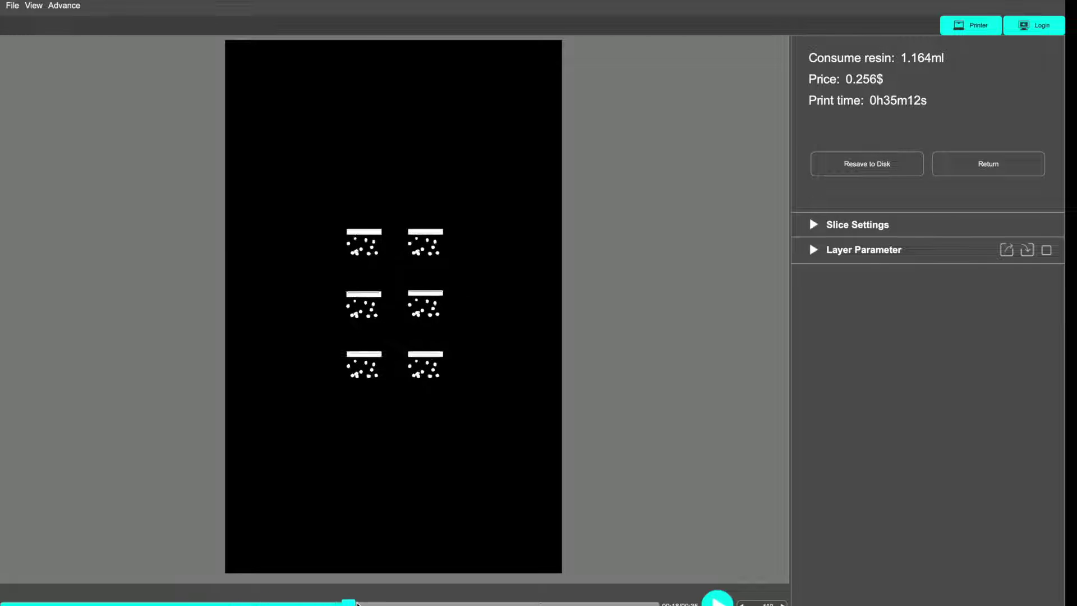
{"action": "left_click_drag", "start_coordinate": [395, 599], "coordinate": [539, 586]}
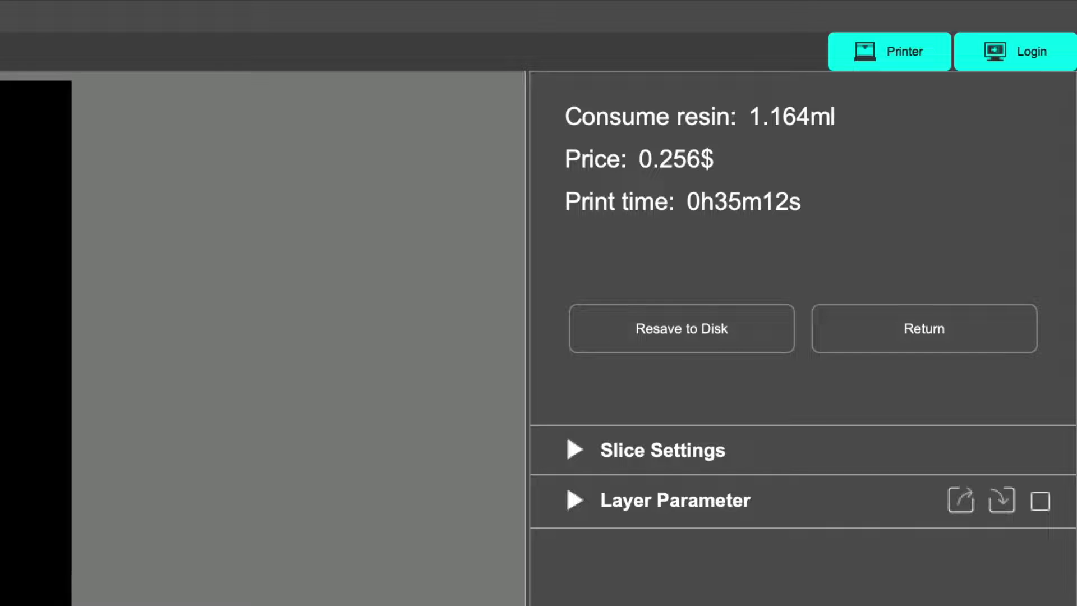